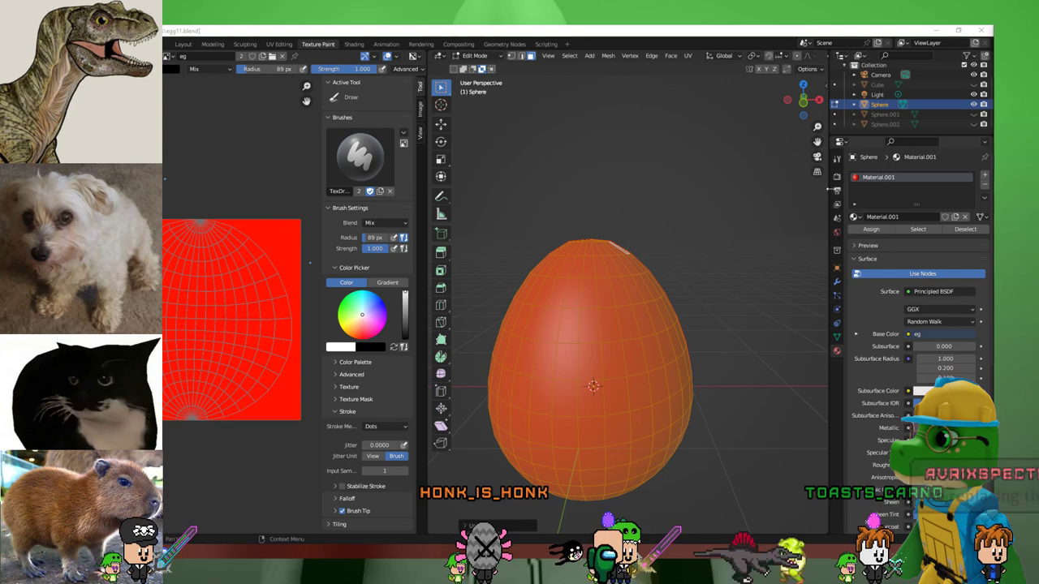
- Undo the last reshaping edit on the egg mesh
{"action": "key", "text": "ctrl+z"}
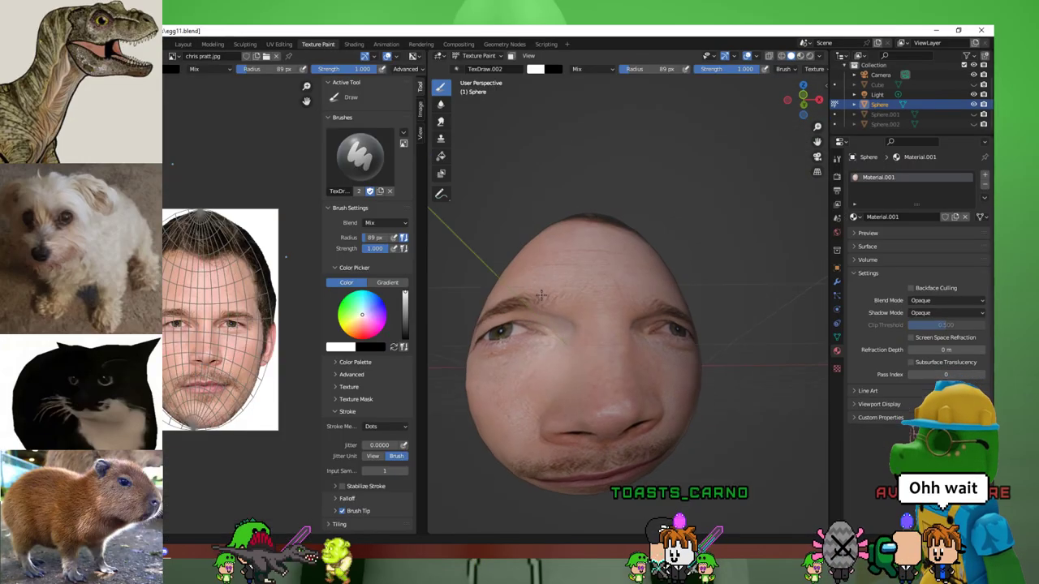
- Hide Sphere.001, the small forehead sphere, after orbiting behind the egg
{"action": "middle_click_drag", "start_coordinate": [597, 327], "coordinate": [433, 362]}
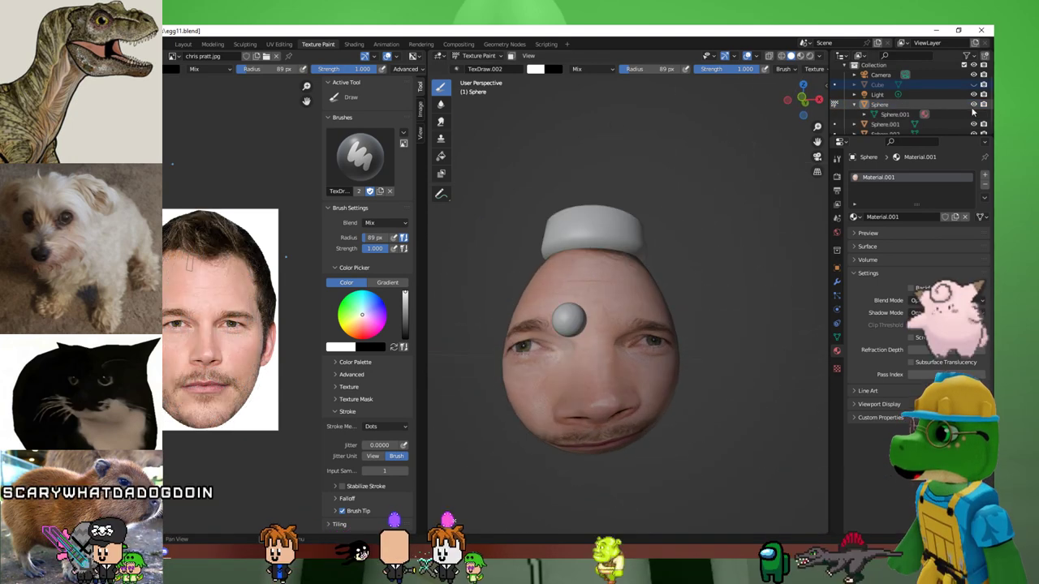
{"action": "scroll", "coordinate": [973, 113], "scroll_direction": "down", "scroll_amount": 1}
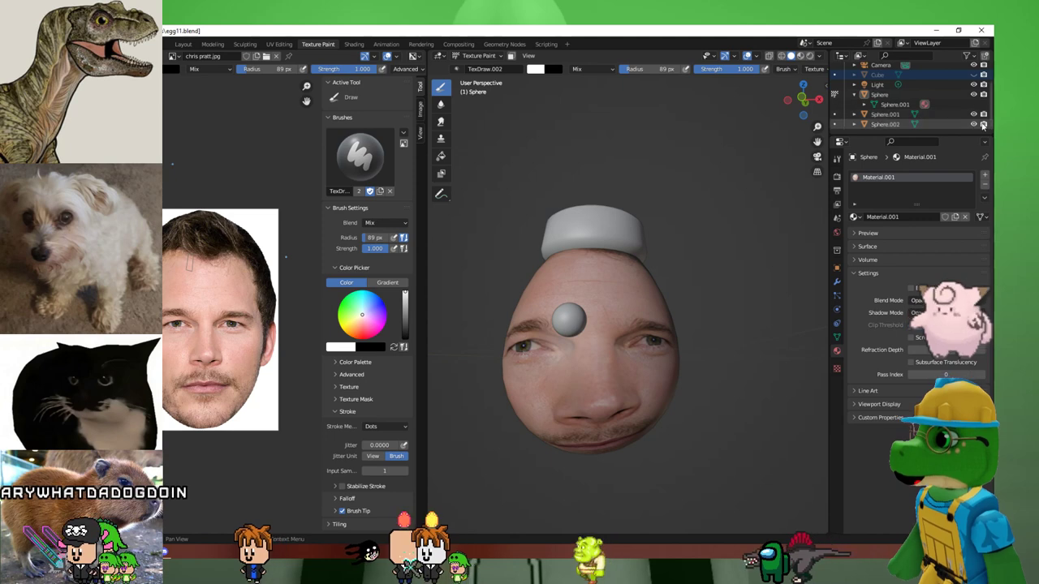
{"action": "left_click", "coordinate": [973, 113]}
{"action": "middle_click_drag", "start_coordinate": [735, 304], "coordinate": [737, 301]}
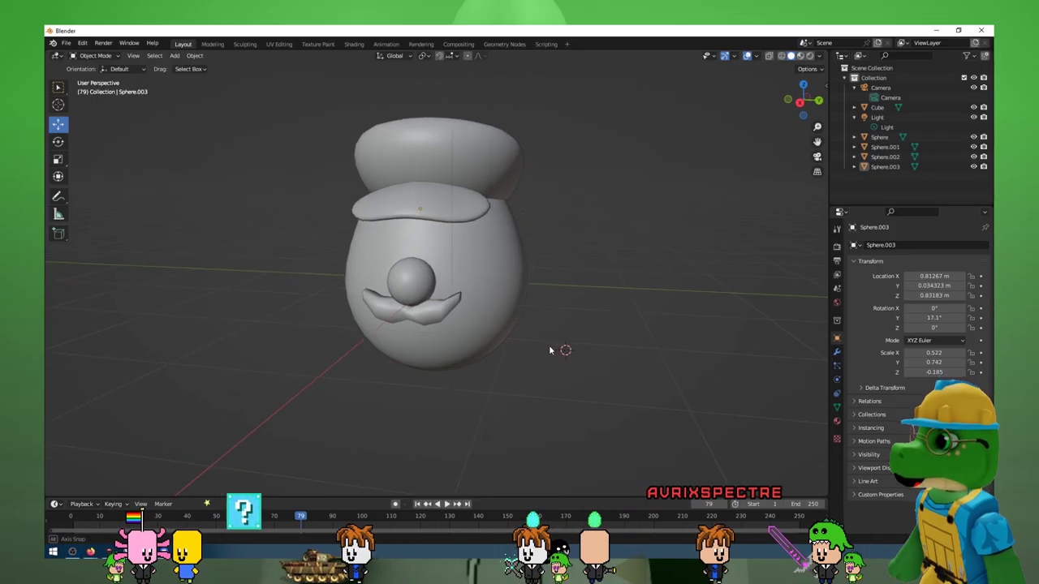
- Orbit to a frontal view of the Mario model and open the nose sphere's material settings
{"action": "middle_click_drag", "start_coordinate": [550, 350], "coordinate": [574, 359]}
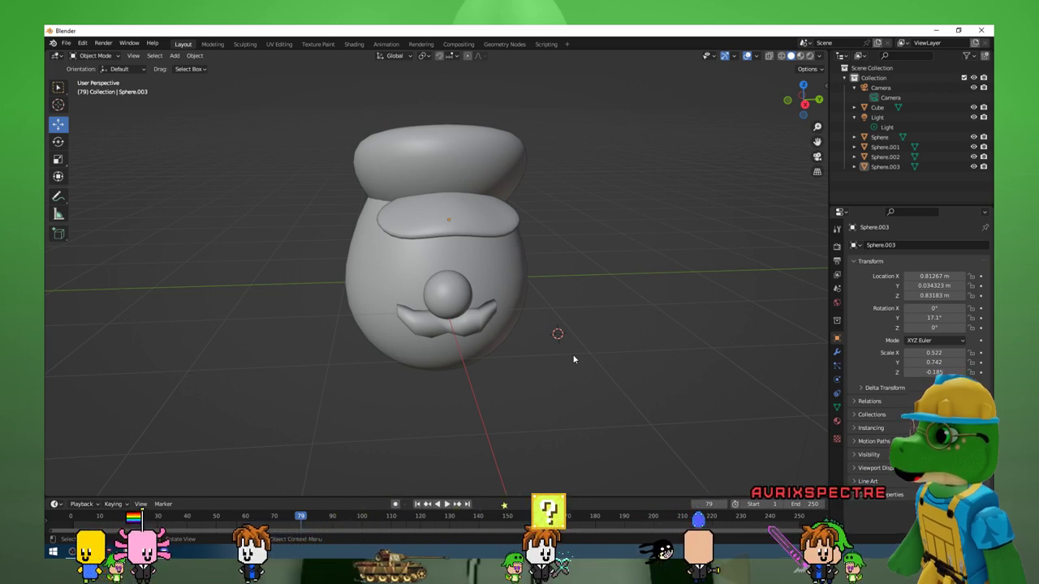
{"action": "mouse_move", "coordinate": [565, 322]}
{"action": "middle_mouse_down"}
{"action": "mouse_move", "coordinate": [554, 320]}
{"action": "mouse_move", "coordinate": [572, 323]}
{"action": "middle_mouse_up"}
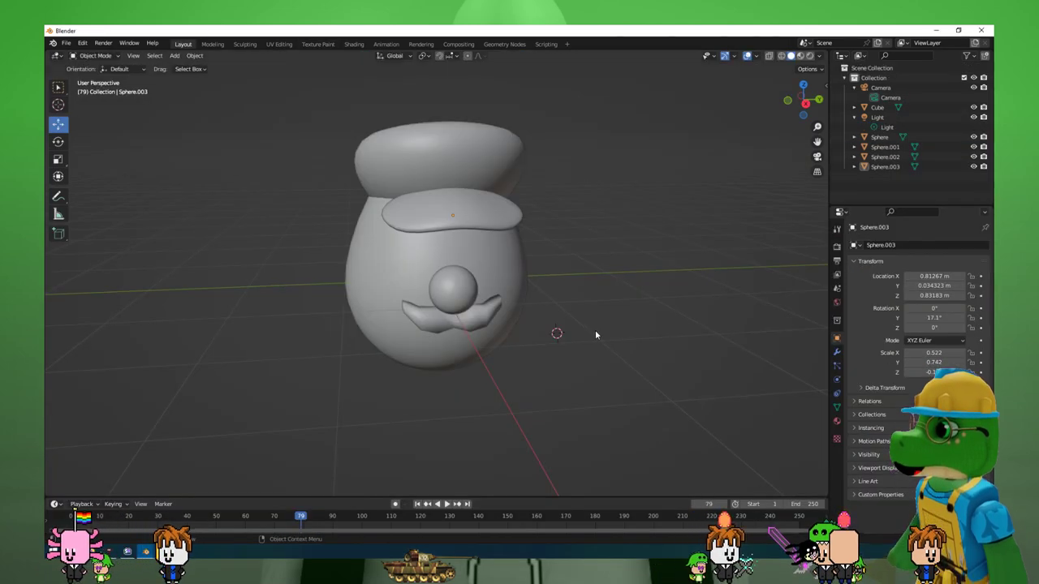
{"action": "mouse_move", "coordinate": [595, 331]}
{"action": "middle_mouse_down"}
{"action": "mouse_move", "coordinate": [462, 333]}
{"action": "mouse_move", "coordinate": [584, 322]}
{"action": "middle_mouse_up"}
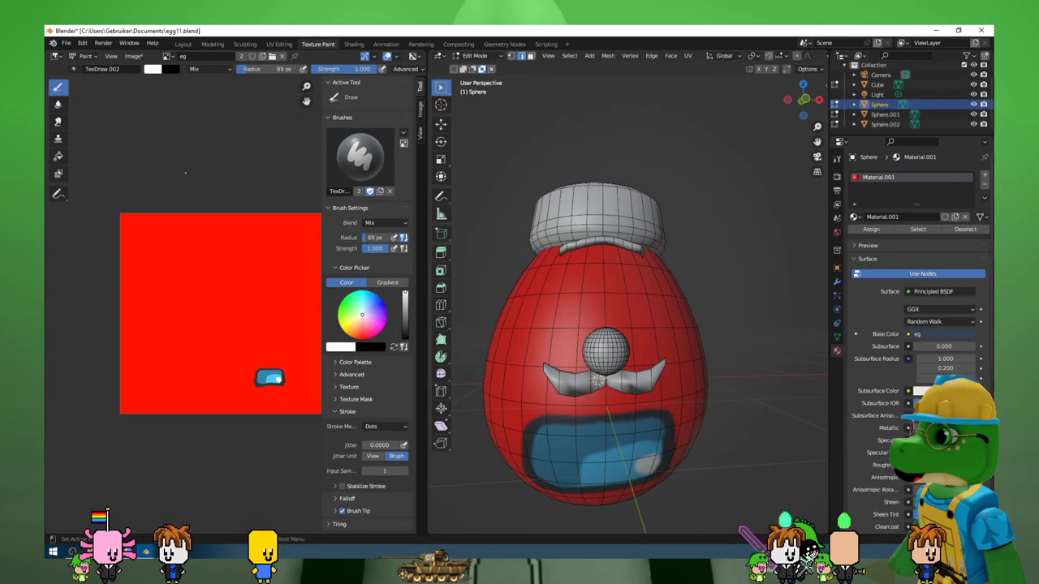
{"action": "mouse_move", "coordinate": [613, 418]}
{"action": "middle_mouse_down"}
{"action": "mouse_move", "coordinate": [625, 409]}
{"action": "mouse_move", "coordinate": [617, 406]}
{"action": "middle_mouse_up"}
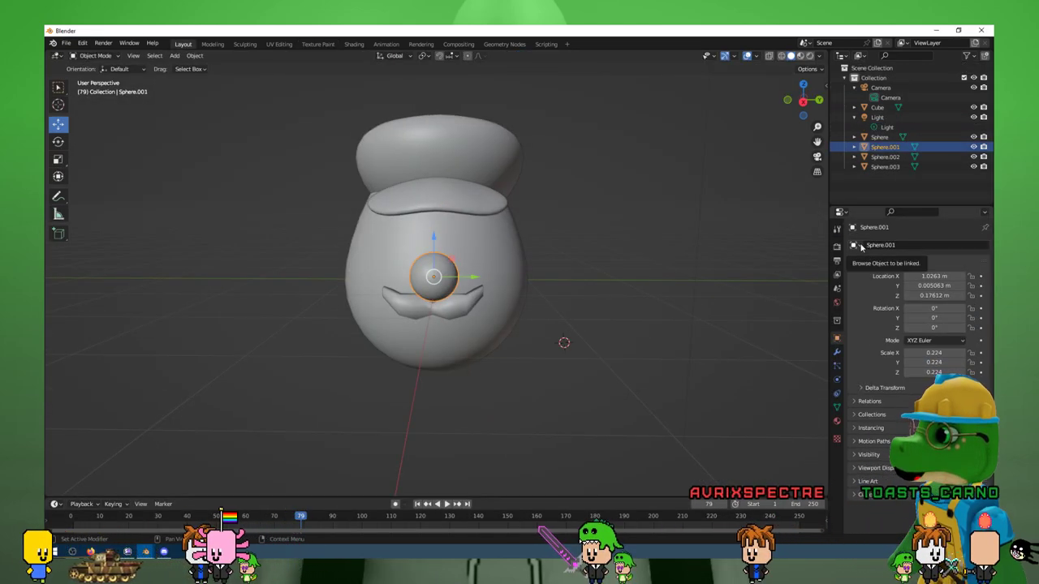
{"action": "left_click", "coordinate": [837, 422]}
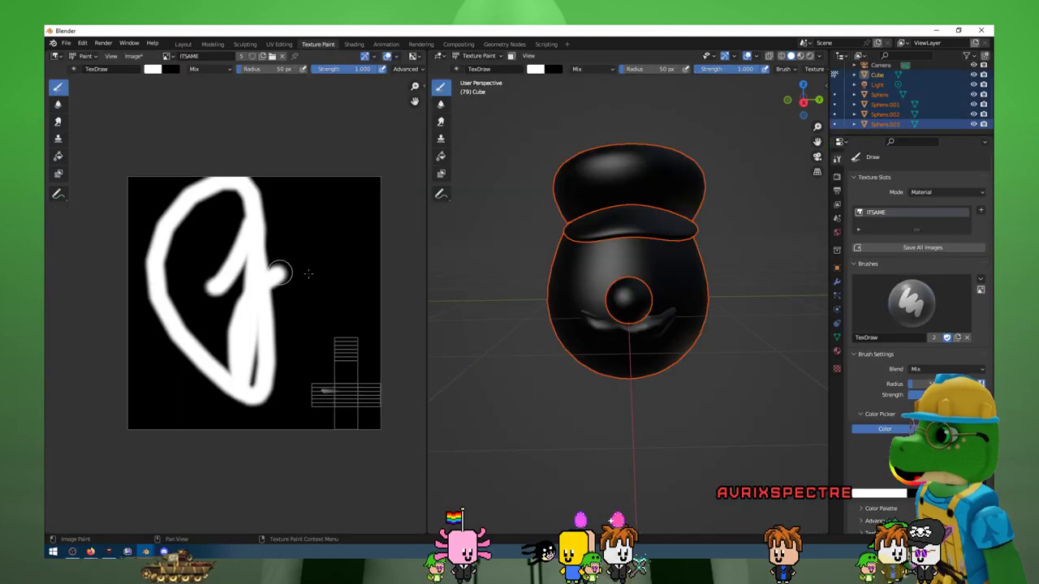
- Paint a white test stroke, then start painting the lower egg peach with a 134 px brush
{"action": "left_click_drag", "start_coordinate": [274, 273], "coordinate": [350, 429]}
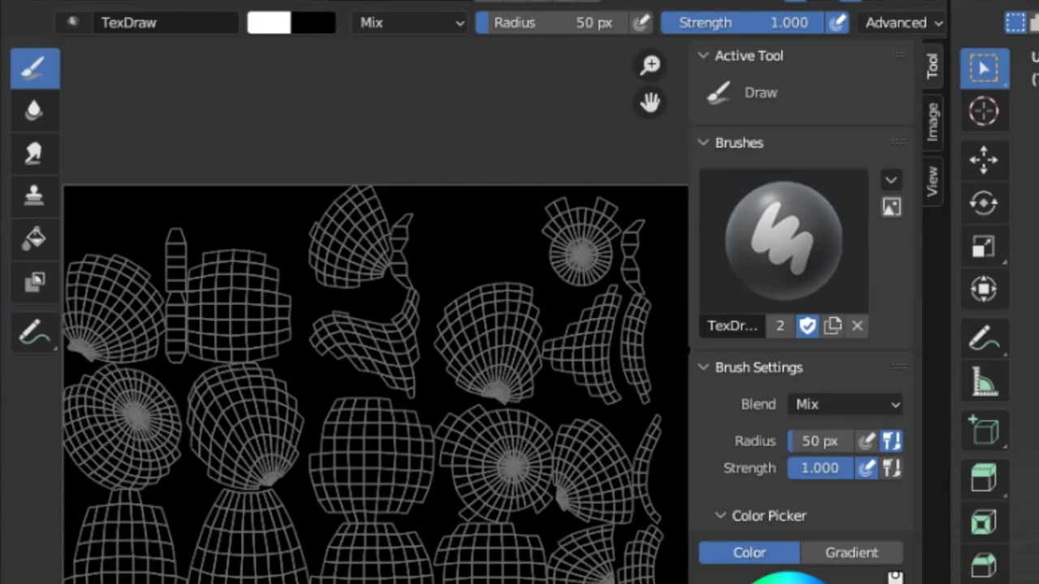
{"action": "scroll", "coordinate": [473, 243], "scroll_direction": "up", "scroll_amount": 3}
{"action": "scroll", "coordinate": [438, 284], "scroll_direction": "up", "scroll_amount": 2}
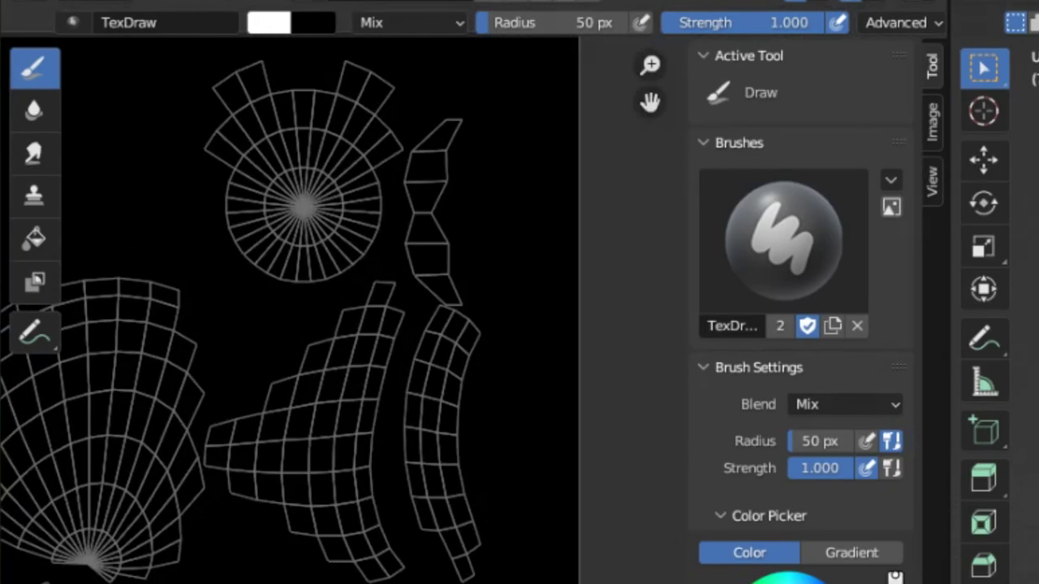
{"action": "scroll", "coordinate": [389, 336], "scroll_direction": "up", "scroll_amount": 2}
{"action": "scroll", "coordinate": [389, 336], "scroll_direction": "up", "scroll_amount": 2}
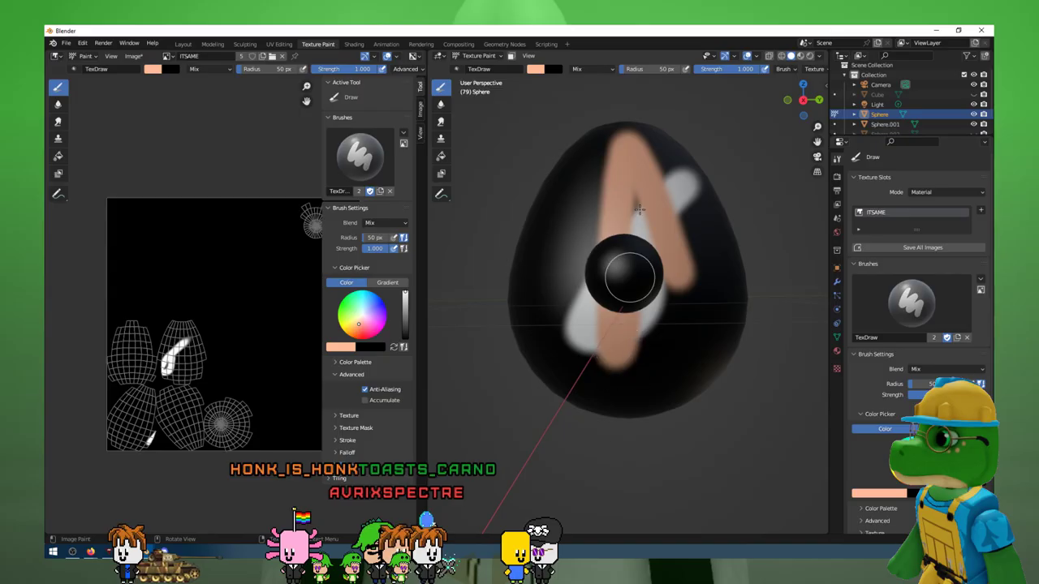
{"action": "left_click_drag", "start_coordinate": [591, 218], "coordinate": [604, 300]}
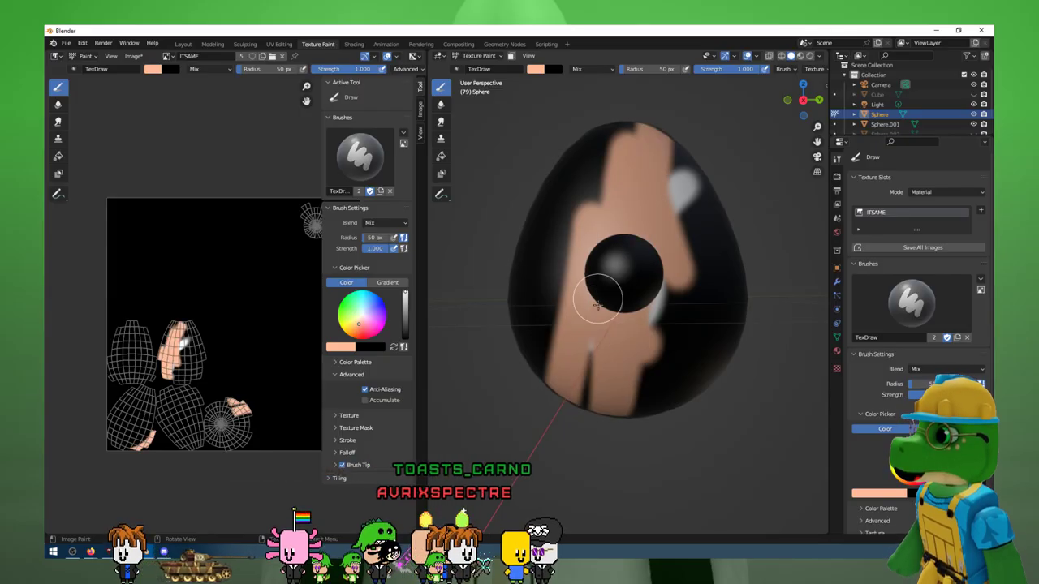
{"action": "right_click", "coordinate": [595, 326]}
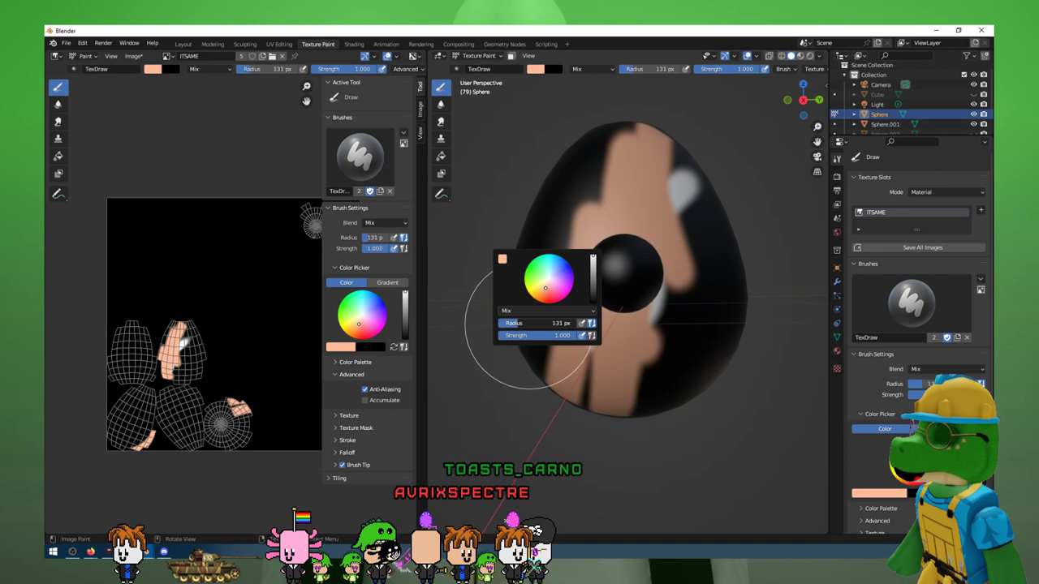
- Cover the rest of the egg in peach, turning it to reach every unpainted side
{"action": "mouse_move", "coordinate": [528, 326]}
{"action": "left_mouse_down"}
{"action": "mouse_move", "coordinate": [673, 325]}
{"action": "mouse_move", "coordinate": [621, 475]}
{"action": "mouse_move", "coordinate": [568, 127]}
{"action": "mouse_move", "coordinate": [572, 158]}
{"action": "left_mouse_up"}
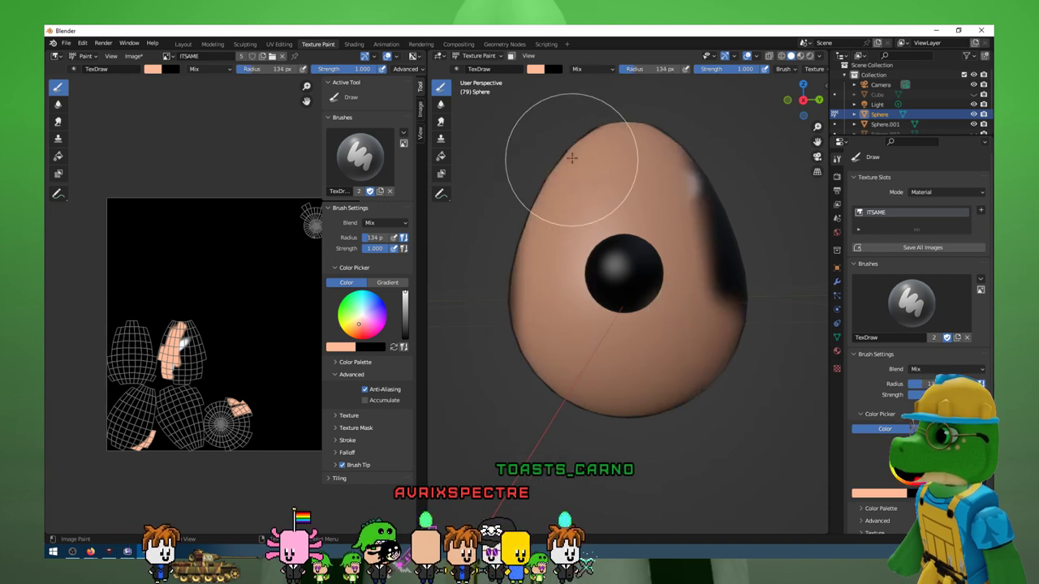
{"action": "middle_click_drag", "start_coordinate": [572, 158], "coordinate": [614, 173]}
{"action": "mouse_move", "coordinate": [614, 174]}
{"action": "left_mouse_down"}
{"action": "mouse_move", "coordinate": [608, 243]}
{"action": "mouse_move", "coordinate": [679, 310]}
{"action": "left_mouse_up"}
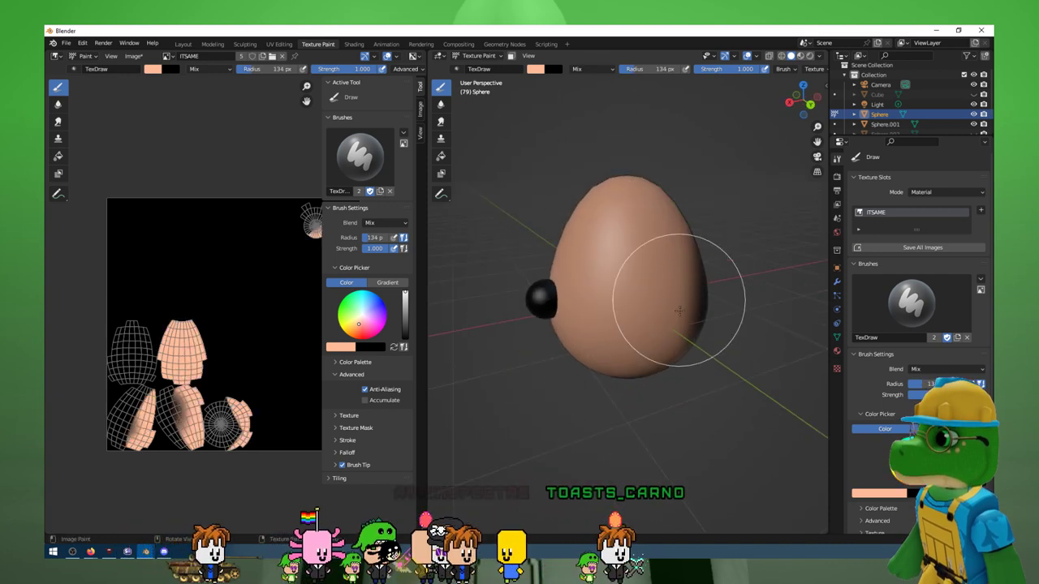
{"action": "middle_click_drag", "start_coordinate": [679, 310], "coordinate": [498, 301]}
{"action": "left_click_drag", "start_coordinate": [498, 301], "coordinate": [660, 127]}
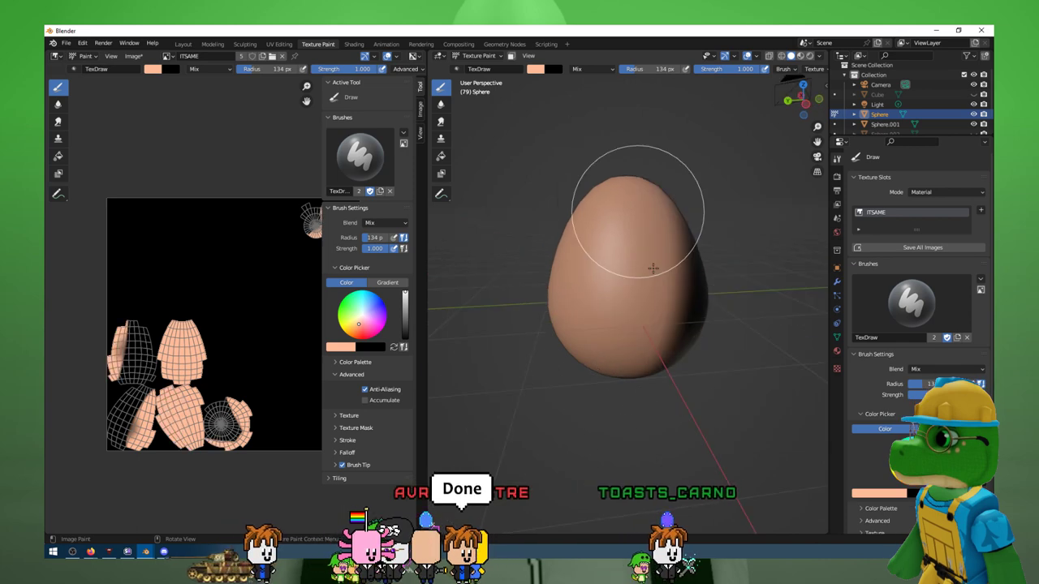
{"action": "middle_click_drag", "start_coordinate": [652, 268], "coordinate": [608, 366]}
{"action": "left_click_drag", "start_coordinate": [608, 366], "coordinate": [615, 360]}
- Finish painting the last dark patch of the egg peach
{"action": "mouse_move", "coordinate": [614, 360]}
{"action": "middle_mouse_down"}
{"action": "mouse_move", "coordinate": [622, 139]}
{"action": "mouse_move", "coordinate": [505, 348]}
{"action": "middle_mouse_up"}
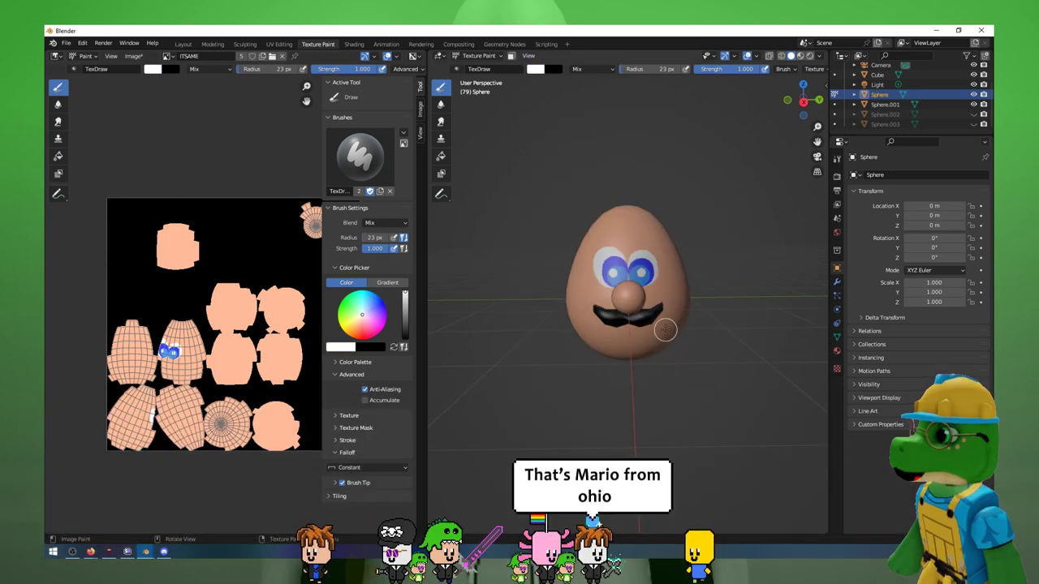
{"action": "scroll", "coordinate": [668, 277], "scroll_direction": "up", "scroll_amount": 2}
{"action": "scroll", "coordinate": [669, 277], "scroll_direction": "up", "scroll_amount": 4}
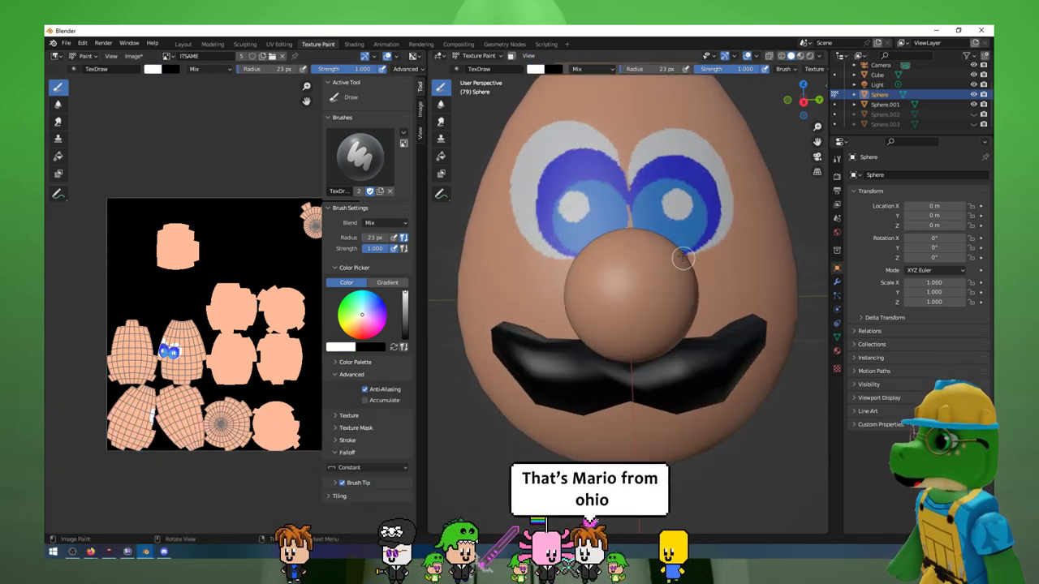
{"action": "scroll", "coordinate": [668, 277], "scroll_direction": "up", "scroll_amount": 3}
{"action": "scroll", "coordinate": [668, 277], "scroll_direction": "down", "scroll_amount": 3}
- Reframe the whole egg and paint a dark brown eyebrow above the eye
{"action": "middle_click_drag", "start_coordinate": [668, 277], "coordinate": [670, 260]}
{"action": "scroll", "coordinate": [671, 259], "scroll_direction": "down", "scroll_amount": 2}
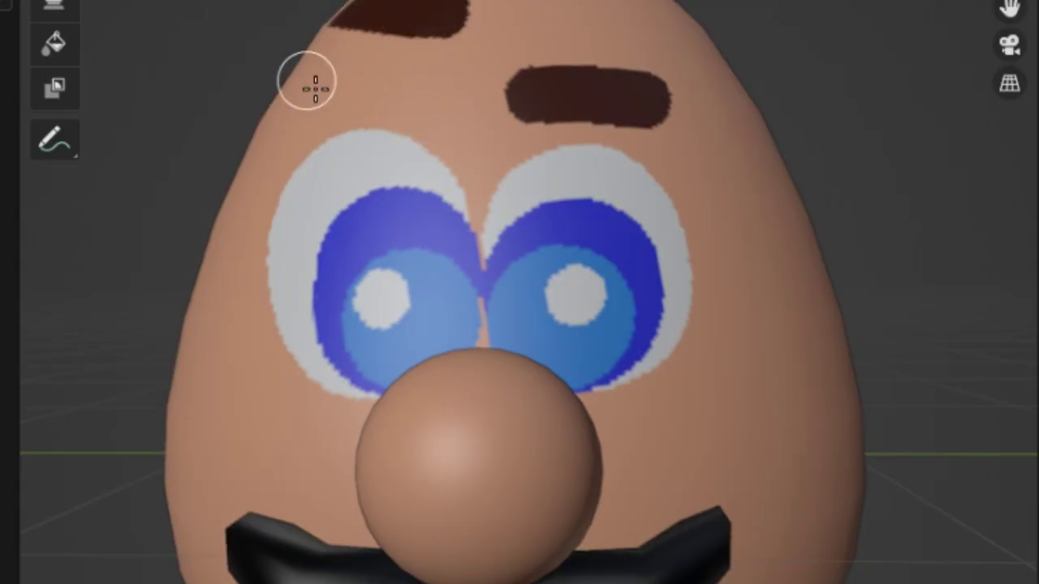
{"action": "left_click_drag", "start_coordinate": [456, 49], "coordinate": [322, 113]}
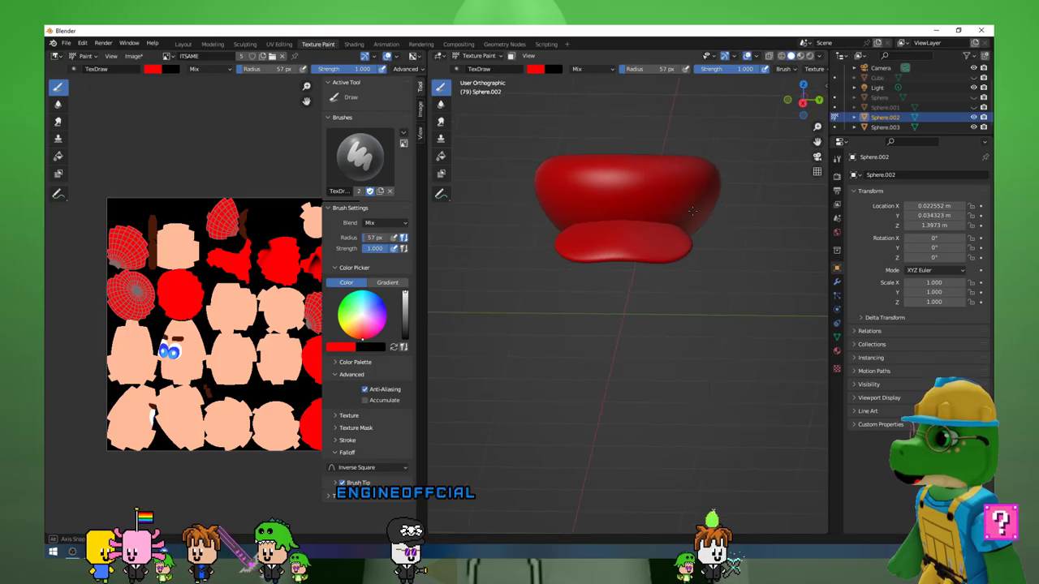
- Set the brush colour to white for the cap's M logo and view the head front-on
{"action": "left_click", "coordinate": [349, 351]}
{"action": "left_click", "coordinate": [367, 252]}
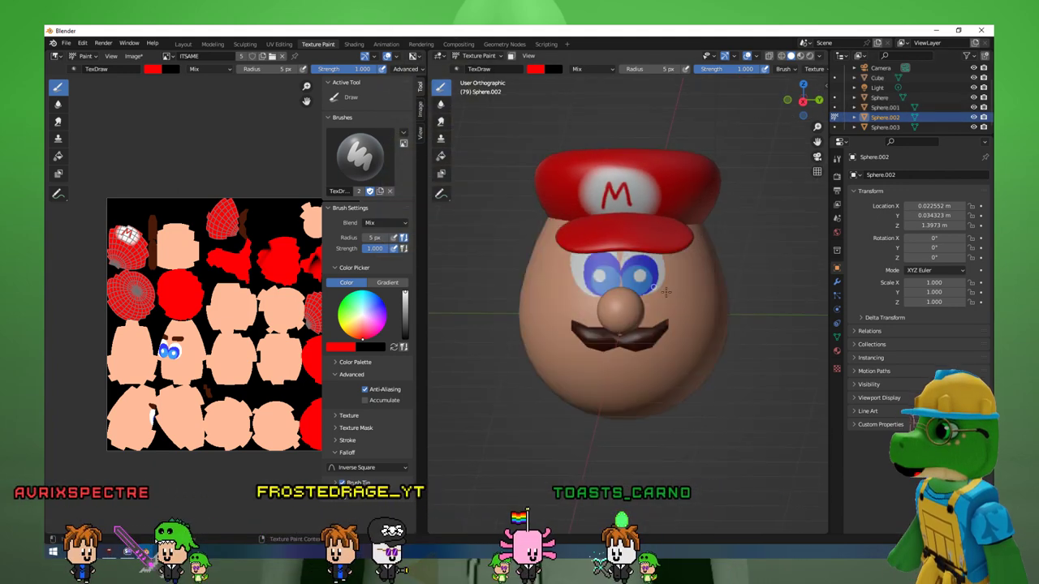
{"action": "mouse_move", "coordinate": [696, 286]}
{"action": "middle_mouse_down"}
{"action": "mouse_move", "coordinate": [702, 302]}
{"action": "mouse_move", "coordinate": [612, 332]}
{"action": "middle_mouse_up"}
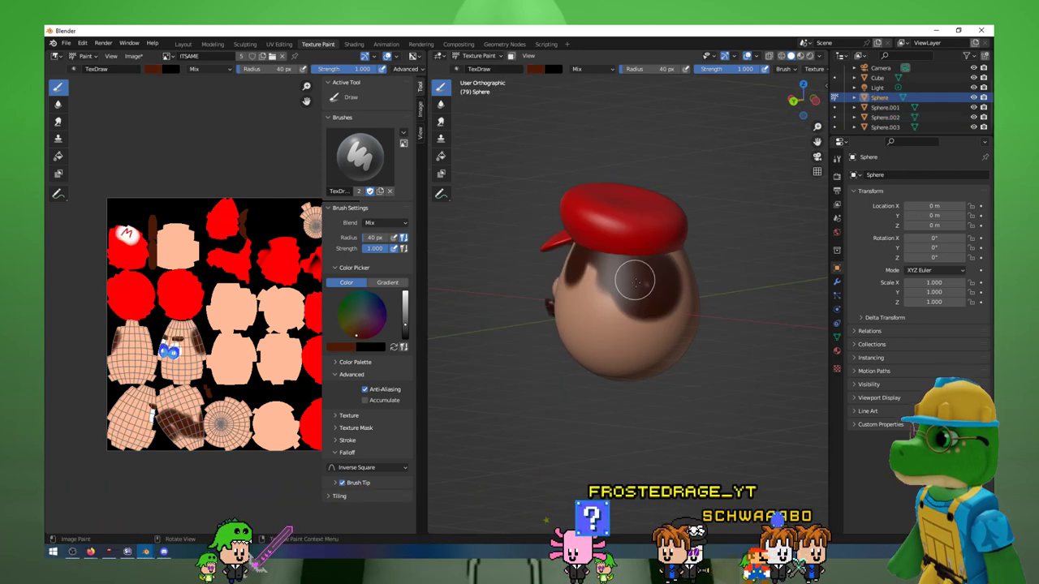
{"action": "middle_click_drag", "start_coordinate": [635, 281], "coordinate": [513, 351]}
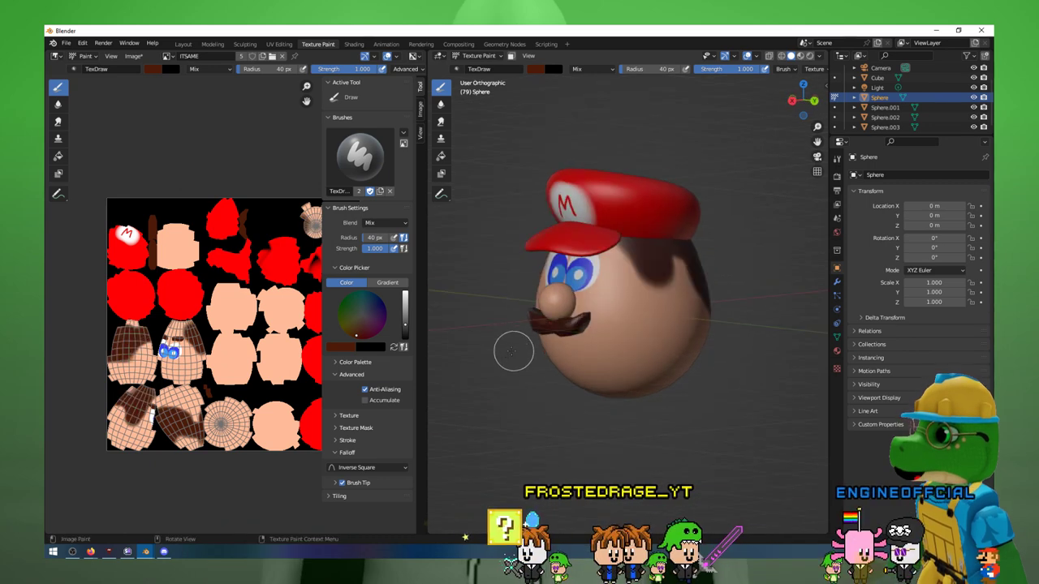
{"action": "middle_click_drag", "start_coordinate": [660, 301], "coordinate": [613, 306]}
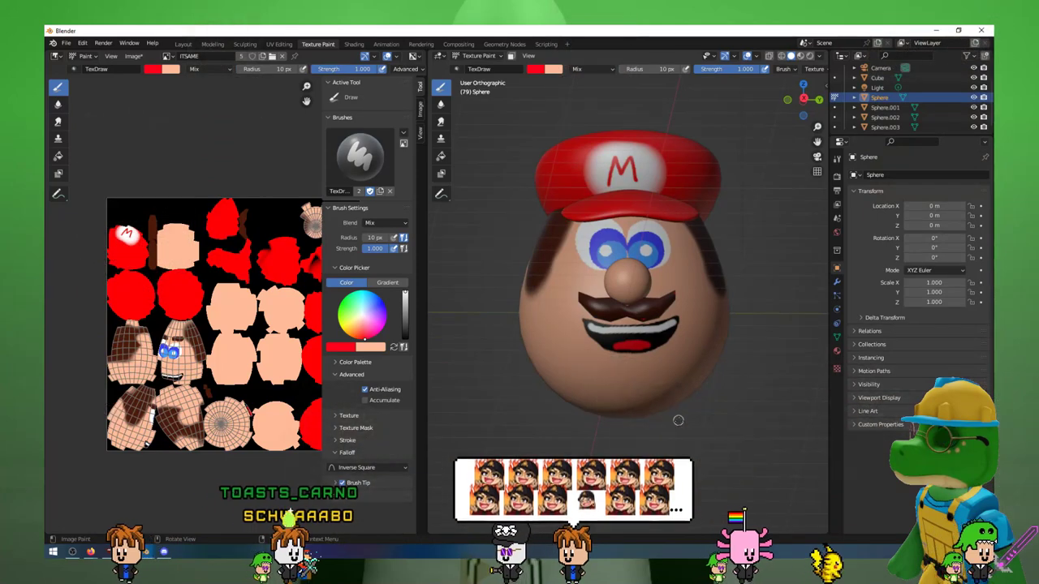
- Orbit and zoom around the head to inspect it from the side, front and above
{"action": "mouse_move", "coordinate": [677, 419]}
{"action": "middle_mouse_down"}
{"action": "mouse_move", "coordinate": [570, 449]}
{"action": "mouse_move", "coordinate": [598, 445]}
{"action": "middle_mouse_up"}
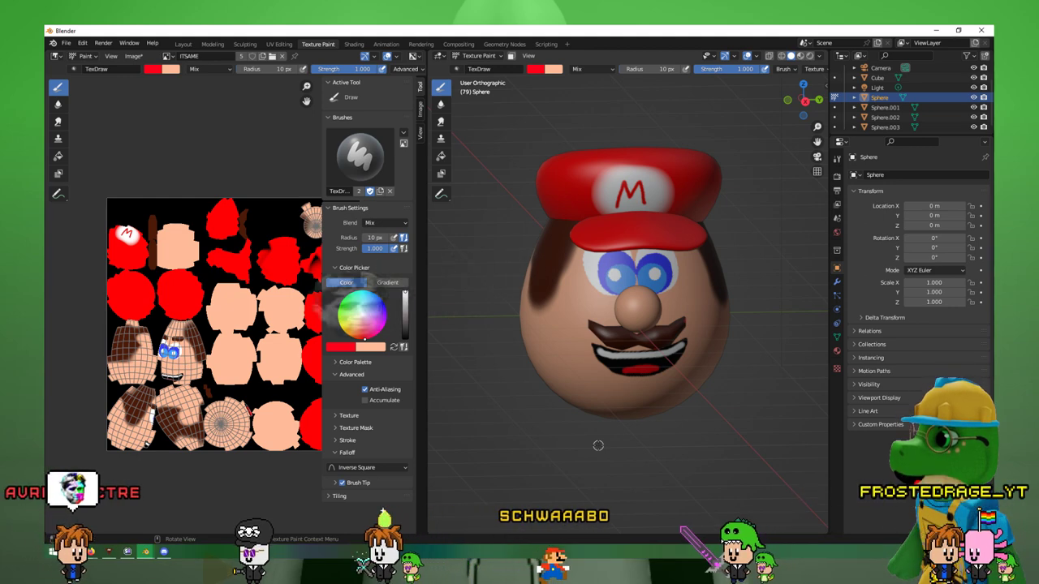
{"action": "scroll", "coordinate": [770, 433], "scroll_direction": "down", "scroll_amount": 2}
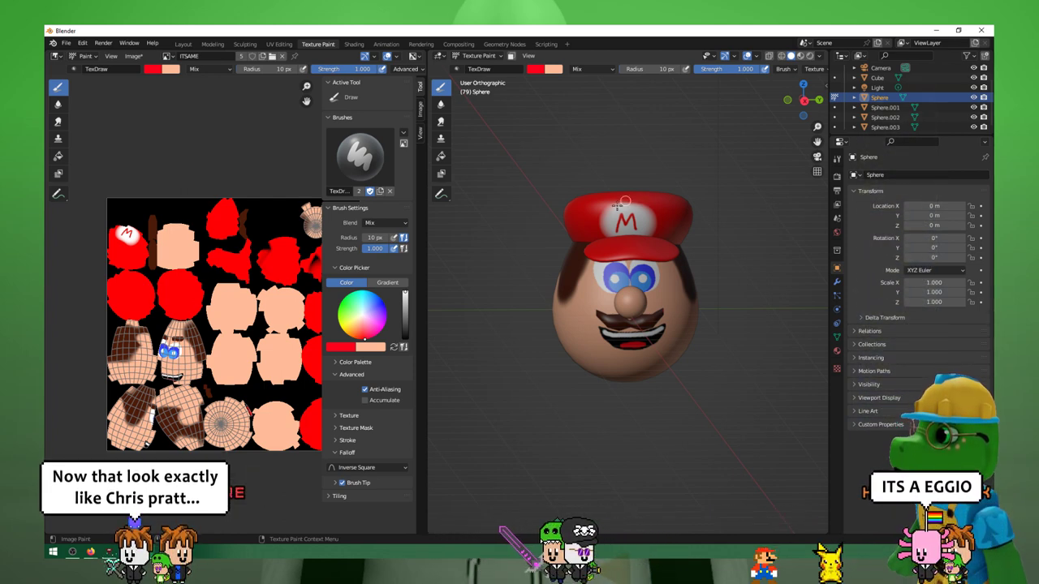
{"action": "middle_click_drag", "start_coordinate": [625, 200], "coordinate": [650, 357]}
{"action": "scroll", "coordinate": [654, 382], "scroll_direction": "up", "scroll_amount": 2}
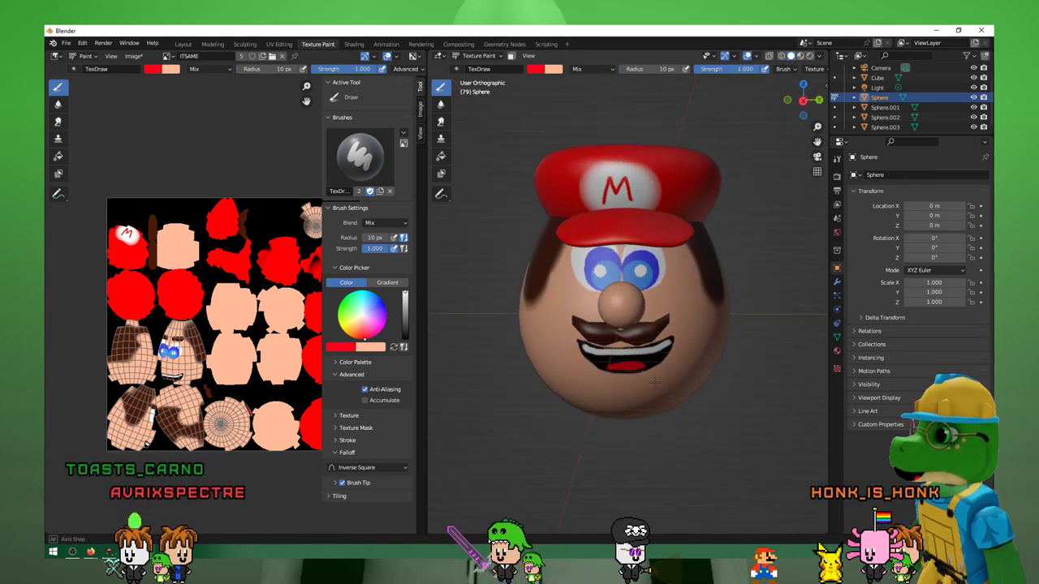
{"action": "mouse_move", "coordinate": [654, 383]}
{"action": "middle_mouse_down"}
{"action": "mouse_move", "coordinate": [661, 405]}
{"action": "mouse_move", "coordinate": [706, 425]}
{"action": "middle_mouse_up"}
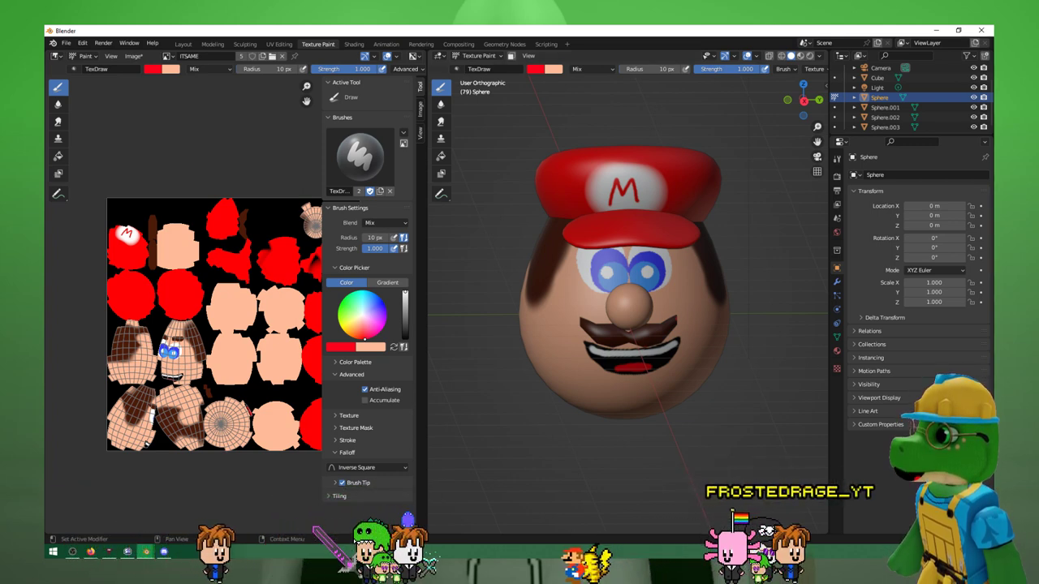
- Switch to the Streaming Avatars window with Alt+Tab
{"action": "key", "text": "alt+Tab"}
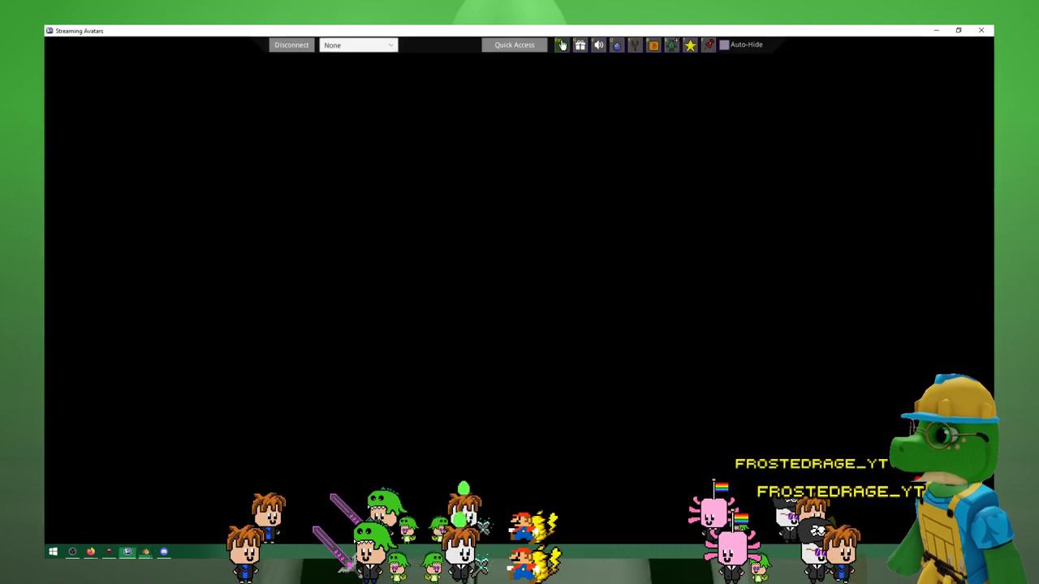